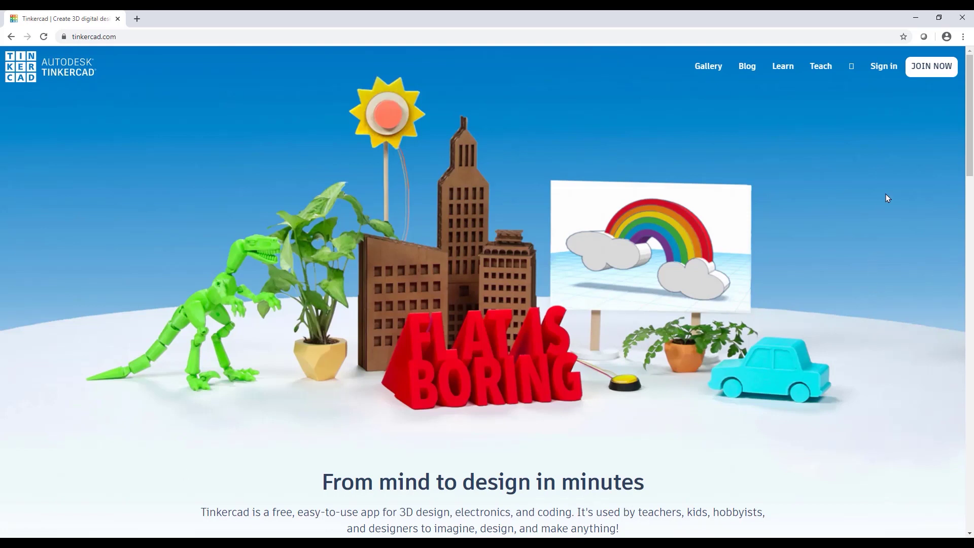
# Step: Sign in to Tinkercad and start a new blank 3D design
pyautogui.click(883, 68)
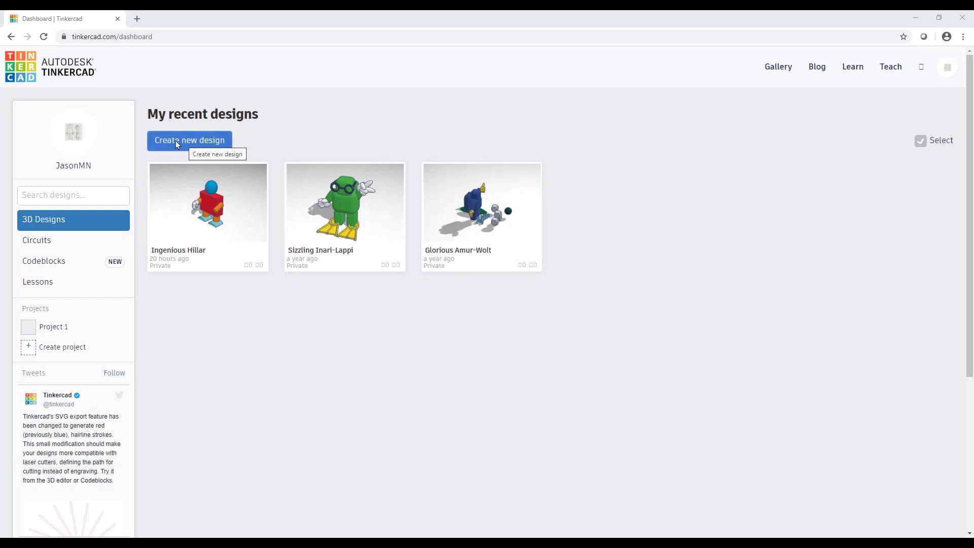
pyautogui.click(194, 145)
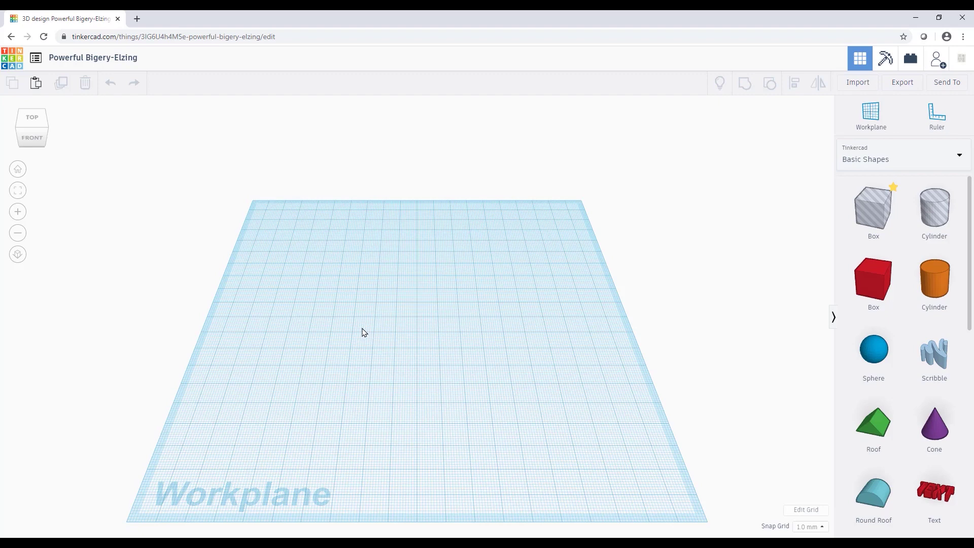
# Step: Place a red test box, lift it 13.00 above the workplane, then delete it
pyautogui.moveTo(413, 358); pyautogui.dragTo(435, 341, button='right')
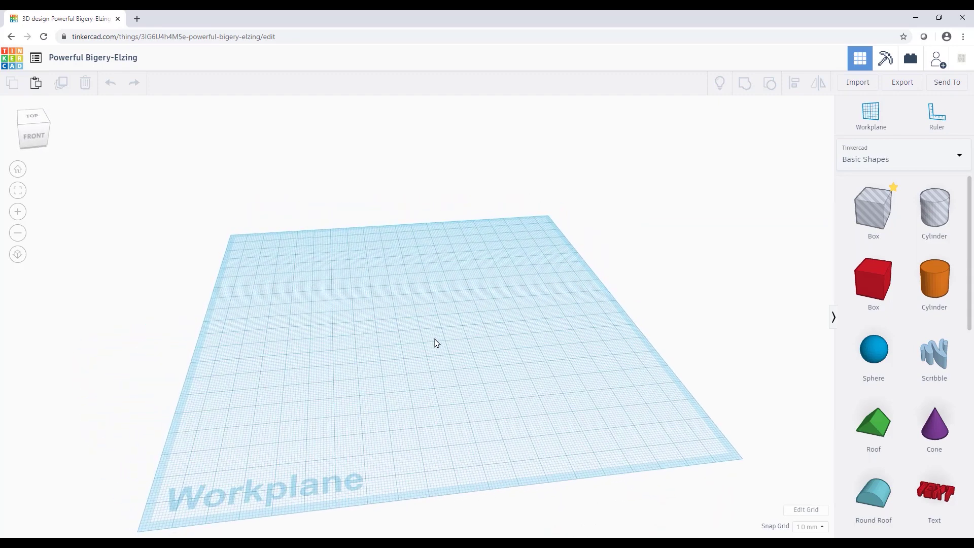
pyautogui.scroll(3, 413, 363)
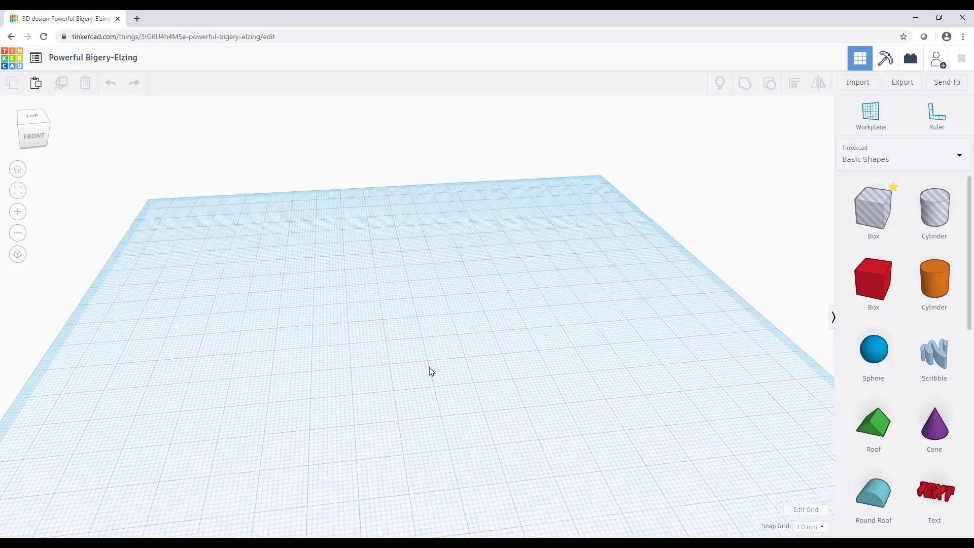
pyautogui.scroll(-3, 431, 370)
pyautogui.moveTo(419, 394); pyautogui.dragTo(409, 391, button='right')
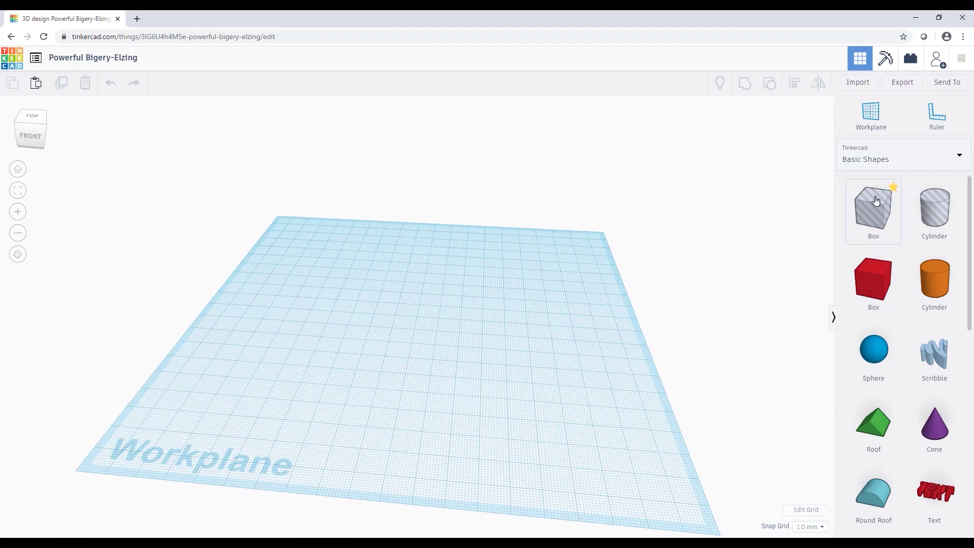
pyautogui.scroll(-3, 938, 243)
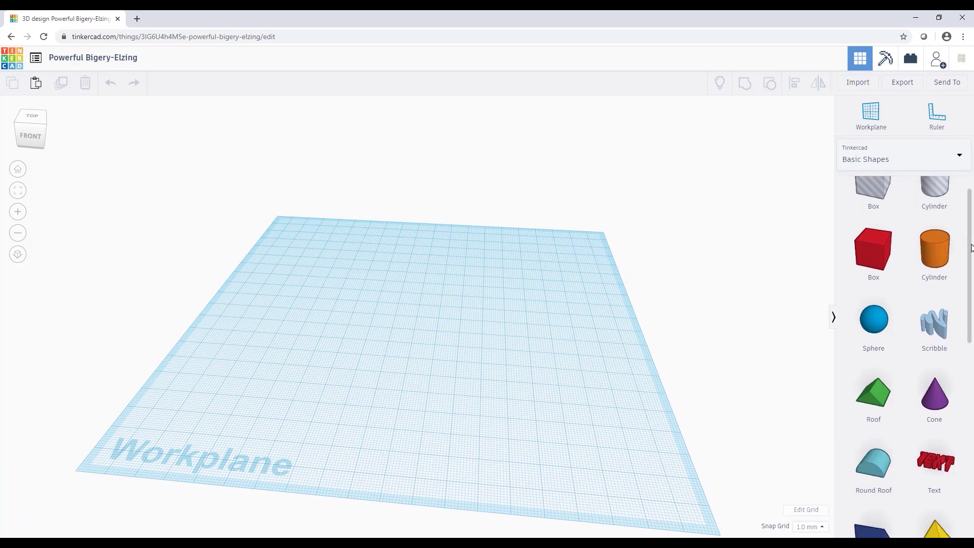
pyautogui.scroll(2, 868, 245)
pyautogui.moveTo(868, 245); pyautogui.dragTo(488, 396)
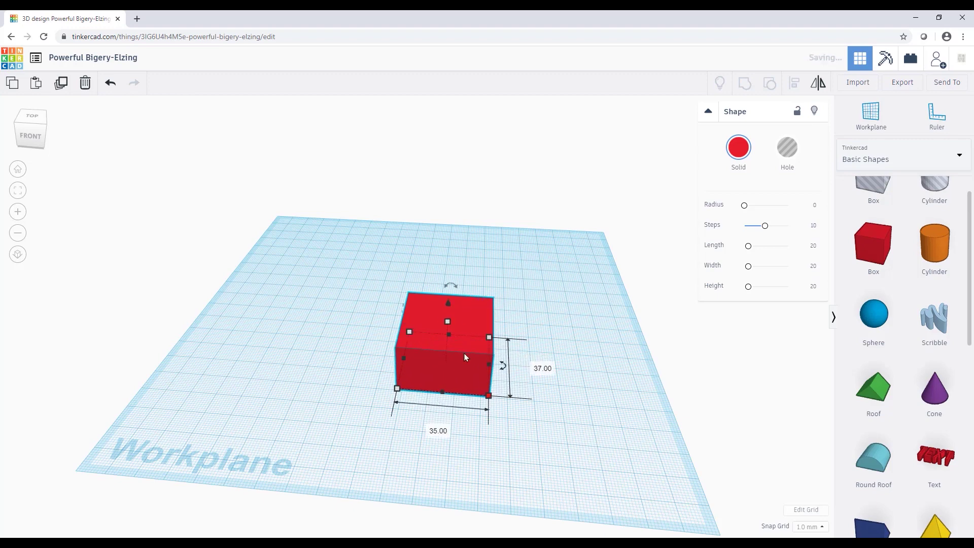
pyautogui.moveTo(447, 303); pyautogui.dragTo(453, 273)
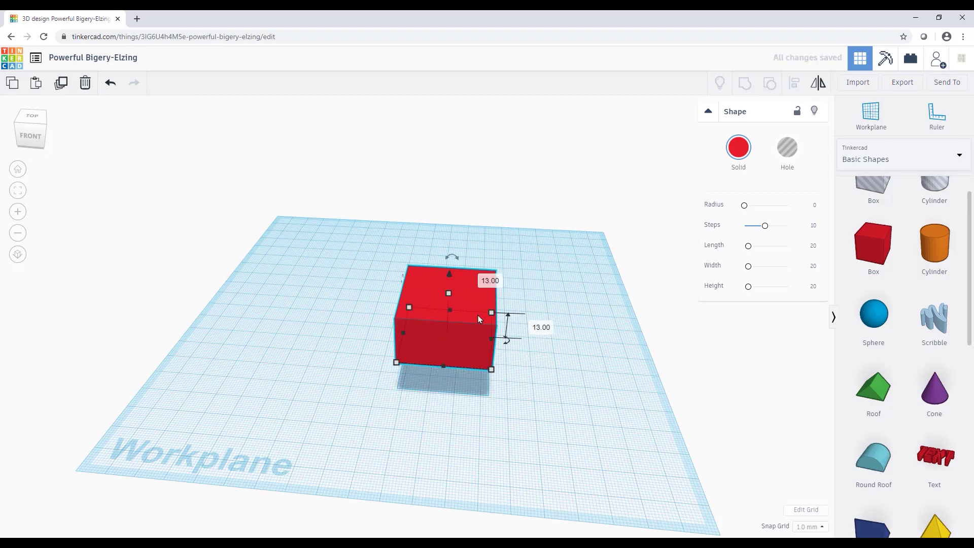
pyautogui.press('Delete')
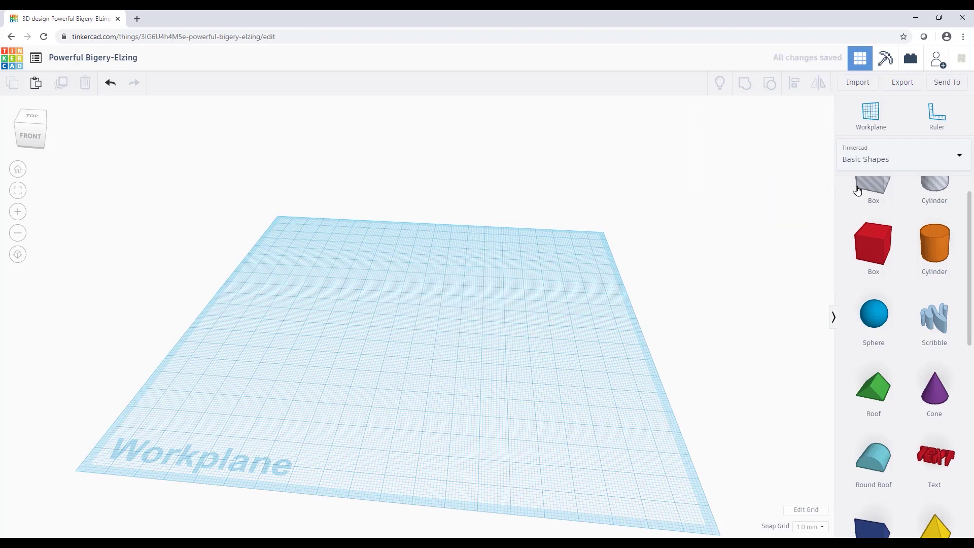
# Step: Drag an Astrobot from the Characters shape library onto the workplane
pyautogui.click(932, 159)
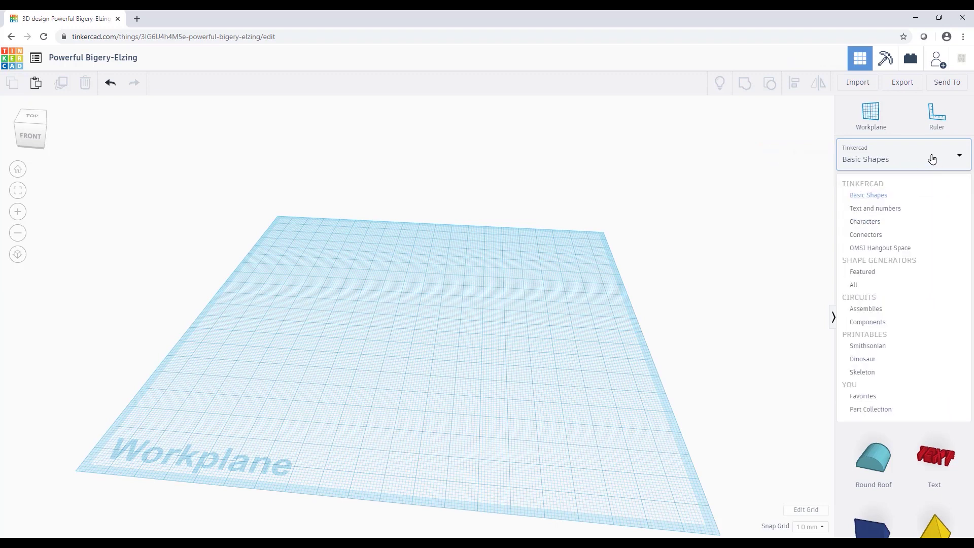
pyautogui.click(876, 222)
pyautogui.scroll(-4, 874, 299)
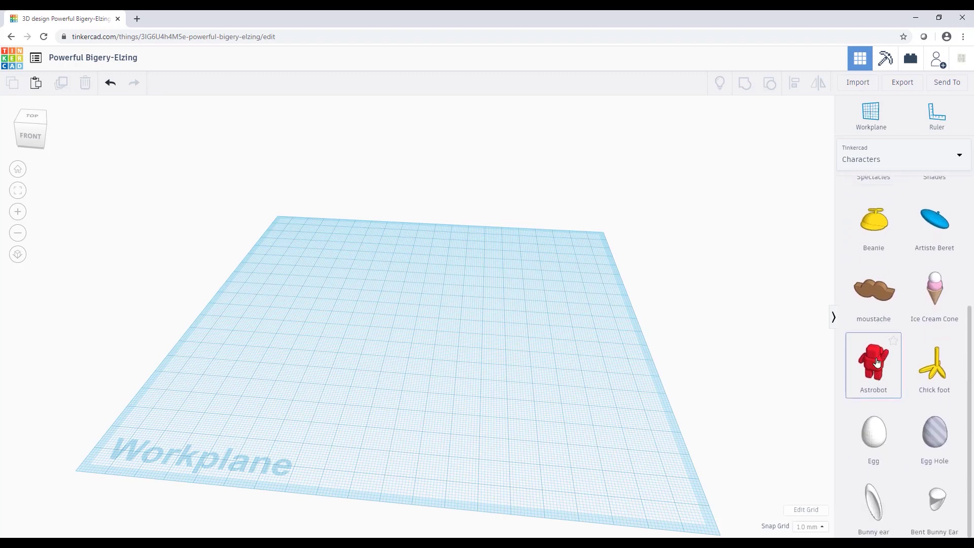
pyautogui.moveTo(877, 362); pyautogui.dragTo(410, 339)
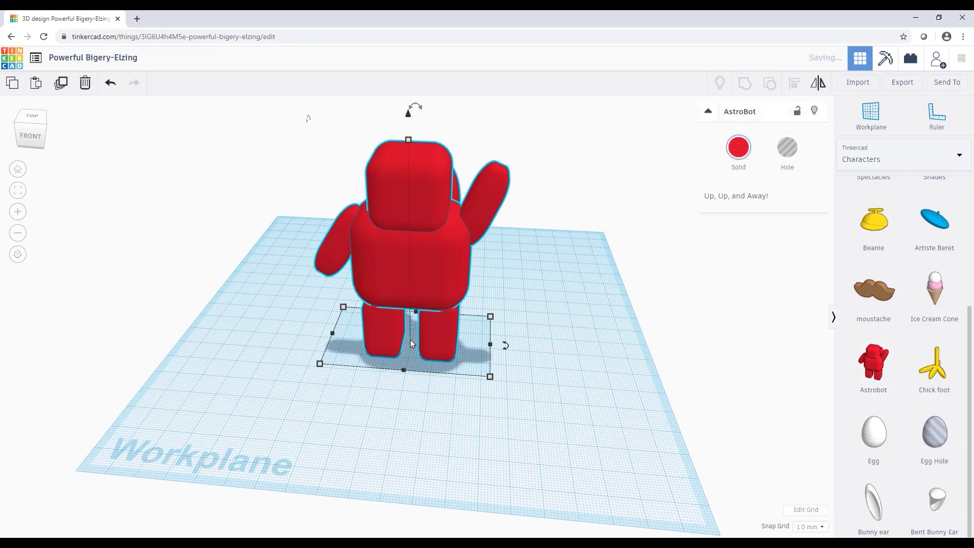
pyautogui.click(744, 155)
# Step: Make the Astrobot light blue and set a Beanie, raised 75.00, on its head
pyautogui.click(800, 227)
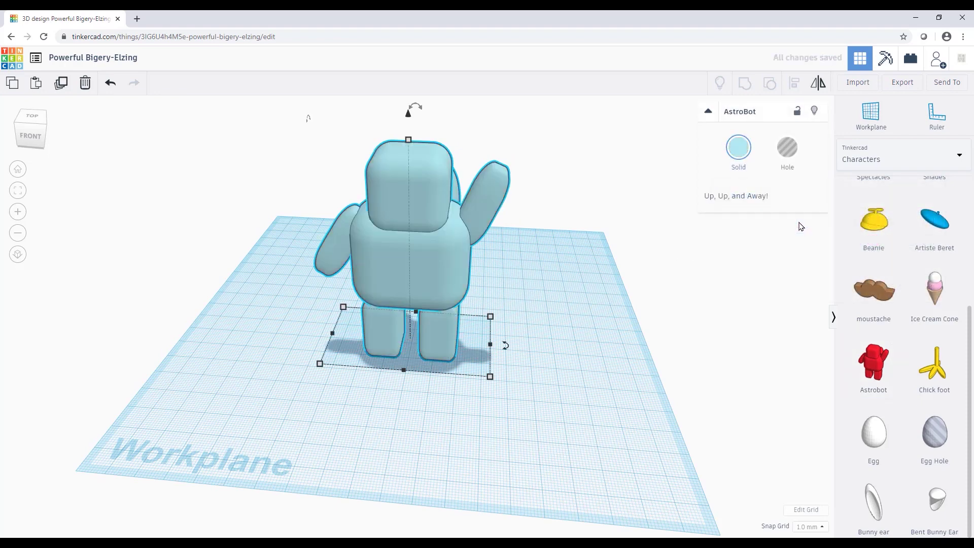
pyautogui.moveTo(871, 227); pyautogui.dragTo(513, 353)
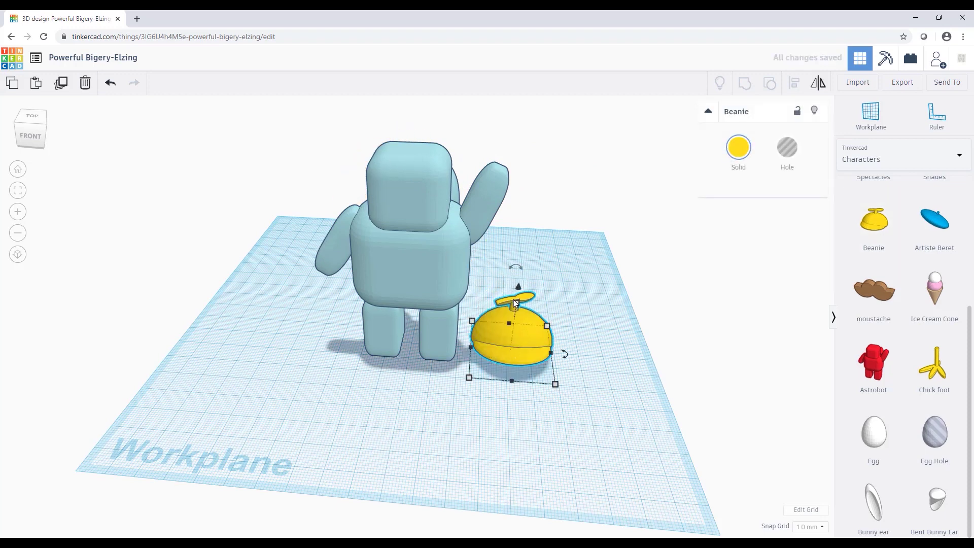
pyautogui.moveTo(521, 293); pyautogui.dragTo(535, 90)
pyautogui.moveTo(543, 174); pyautogui.dragTo(404, 172)
# Step: Add a moustache to the robot's face and view it from above
pyautogui.moveTo(873, 292); pyautogui.dragTo(405, 225)
pyautogui.moveTo(419, 371); pyautogui.dragTo(397, 177)
pyautogui.moveTo(533, 274); pyautogui.dragTo(509, 324, button='right')
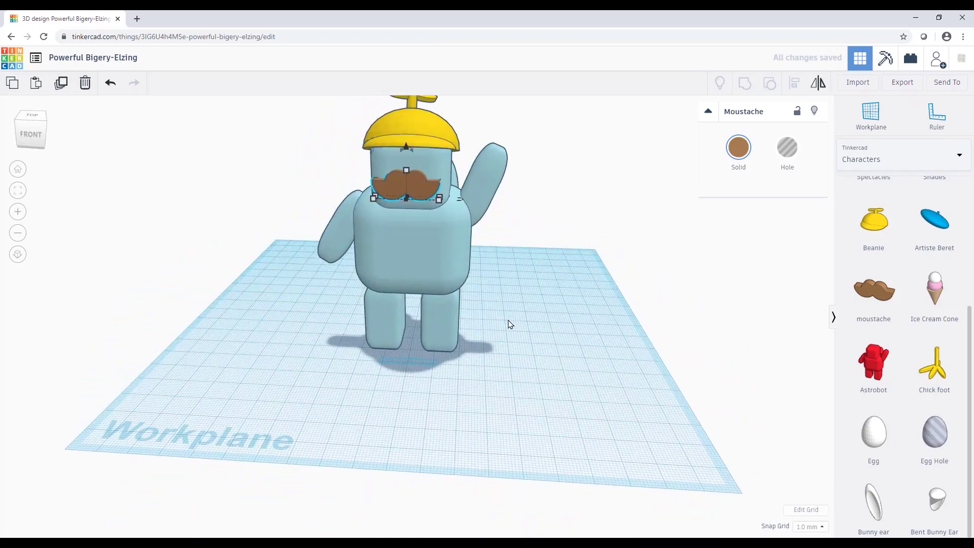
pyautogui.click(480, 349)
pyautogui.moveTo(472, 368); pyautogui.dragTo(494, 378, button='right')
pyautogui.scroll(-3, 504, 383)
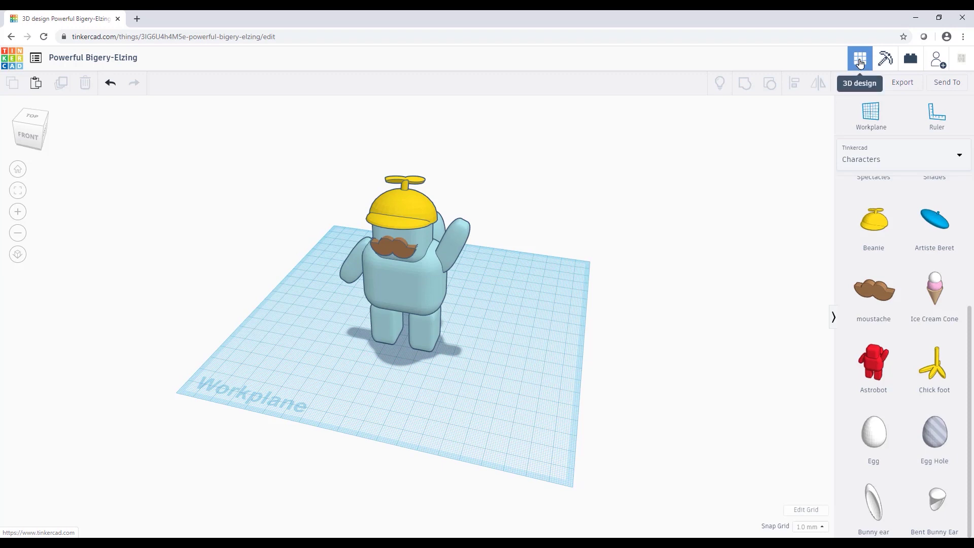
pyautogui.click(885, 63)
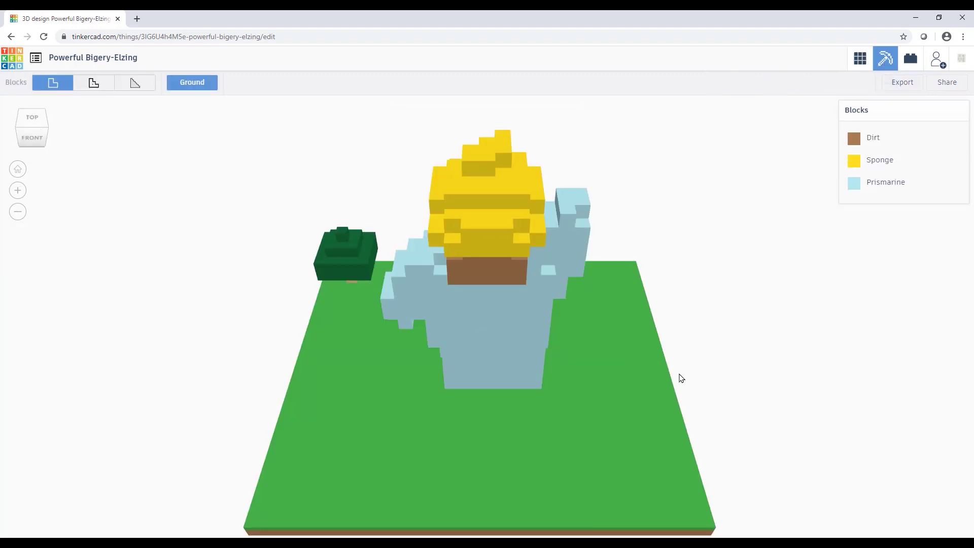
# Step: Render the block model at the 2x and then finest 3x size, orbiting to inspect it
pyautogui.click(93, 84)
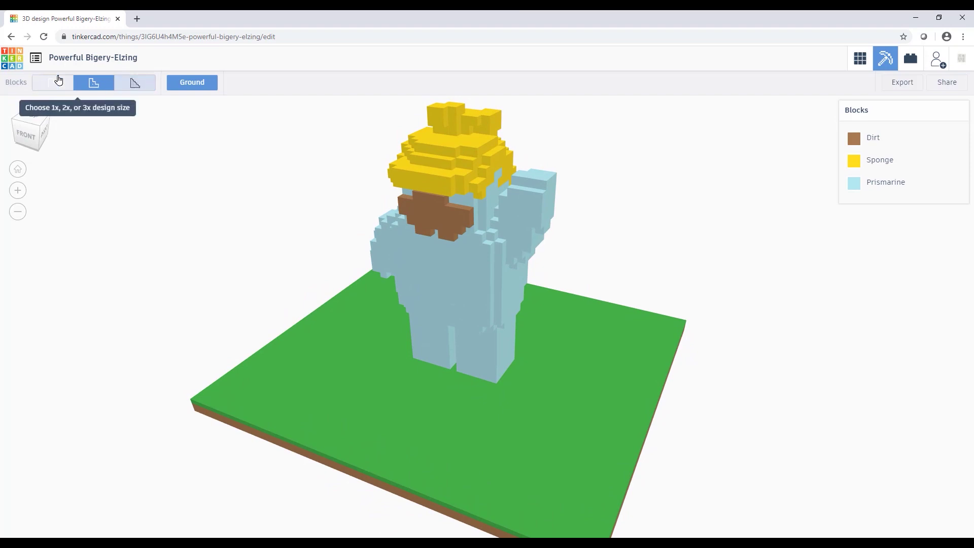
pyautogui.click(125, 88)
pyautogui.moveTo(445, 342); pyautogui.dragTo(531, 383, button='right')
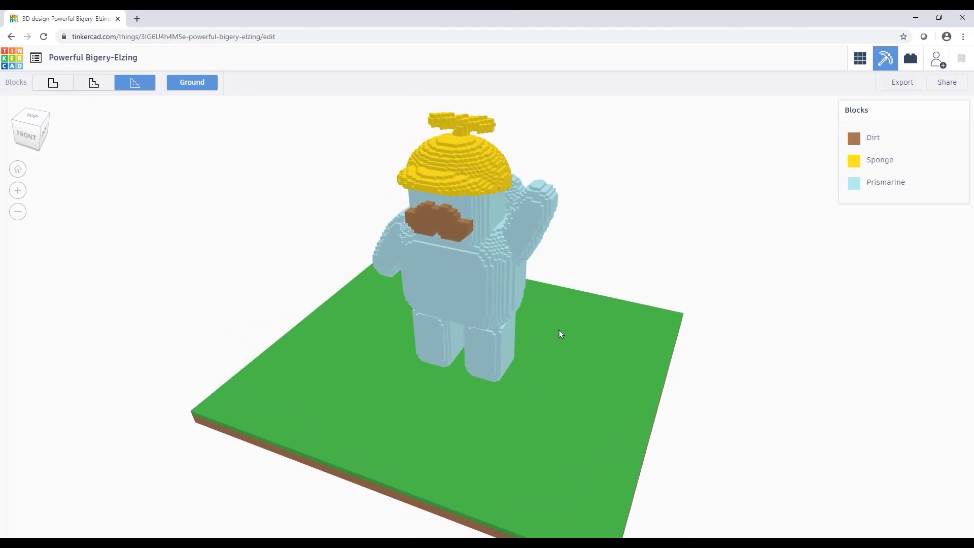
pyautogui.click(911, 62)
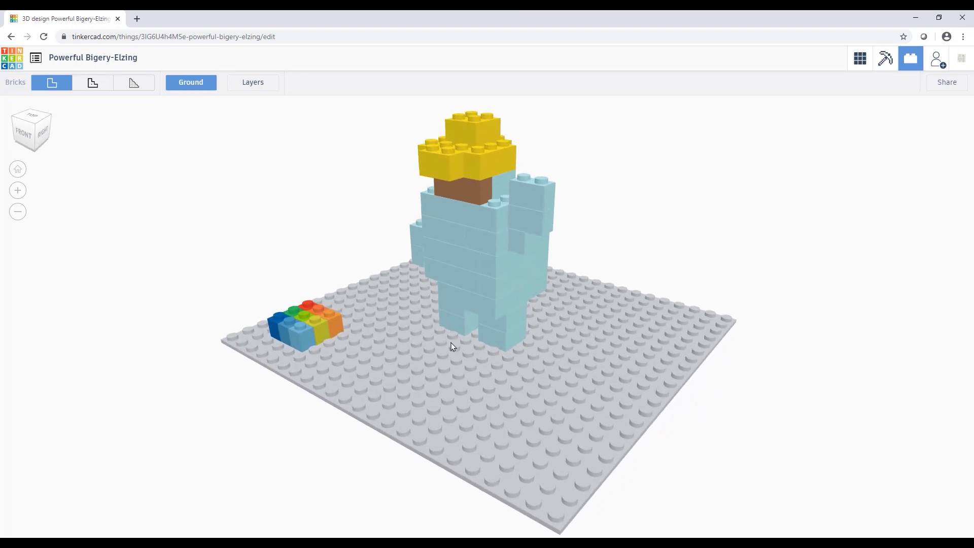
# Step: Rebuild the brick robot at the medium and then largest brick design size
pyautogui.click(88, 90)
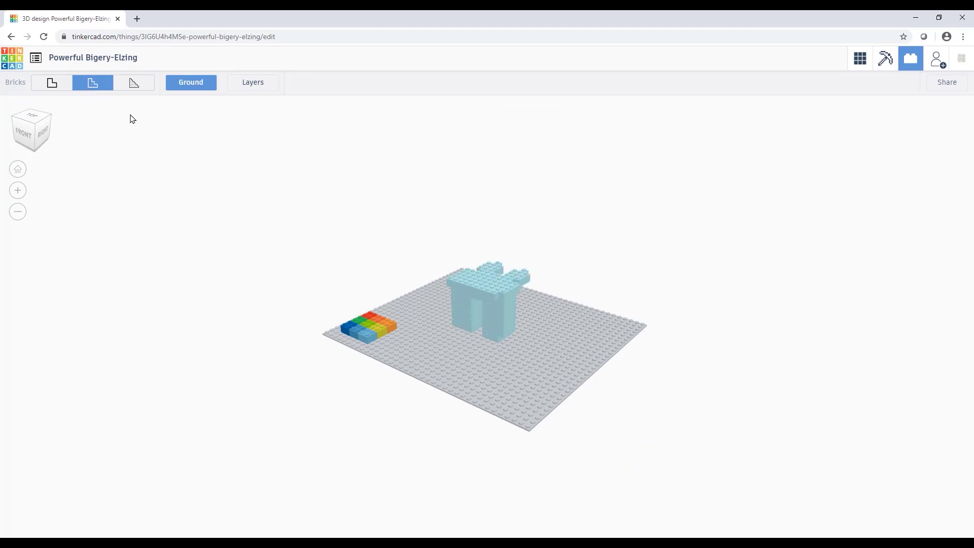
pyautogui.moveTo(491, 376); pyautogui.dragTo(567, 383, button='right')
pyautogui.scroll(5, 532, 334)
pyautogui.scroll(-5, 543, 336)
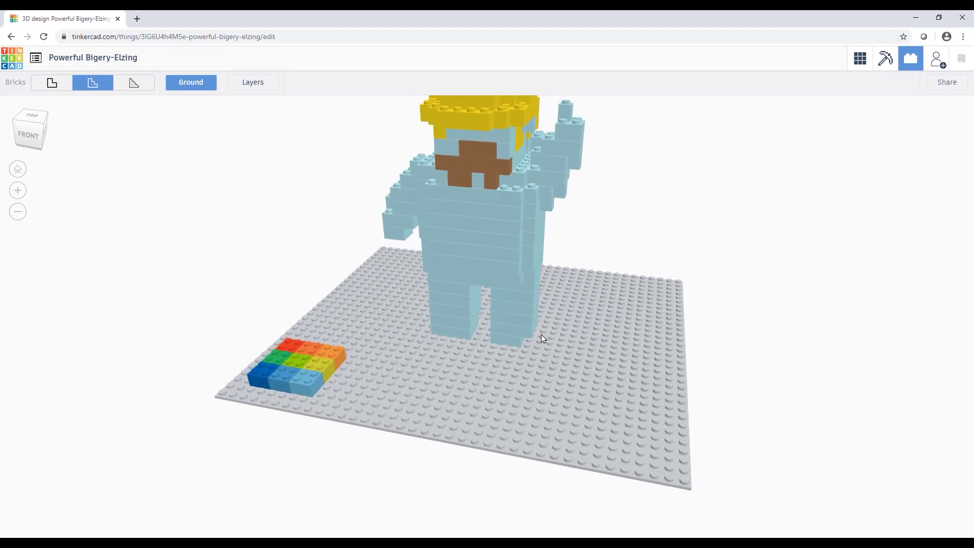
pyautogui.scroll(2, 570, 342)
pyautogui.scroll(1, 546, 349)
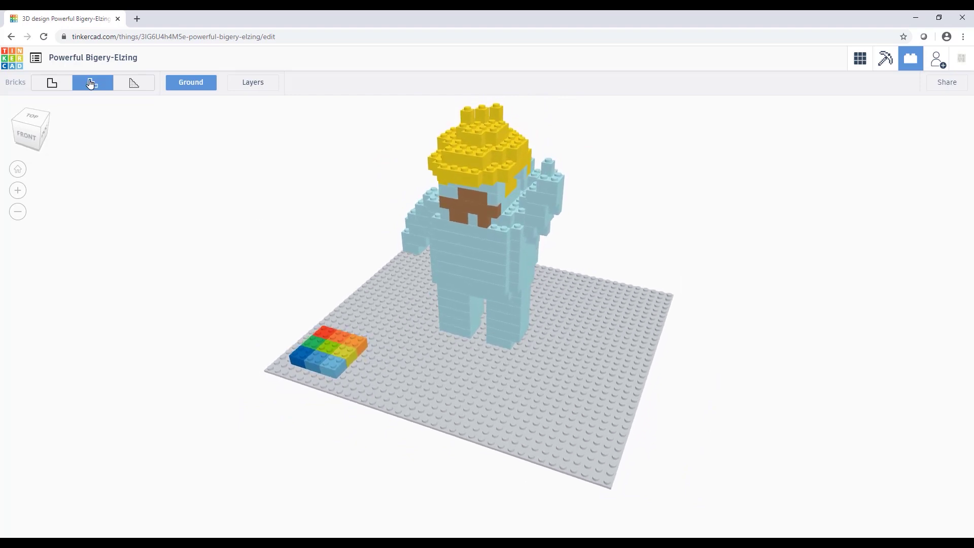
pyautogui.click(134, 84)
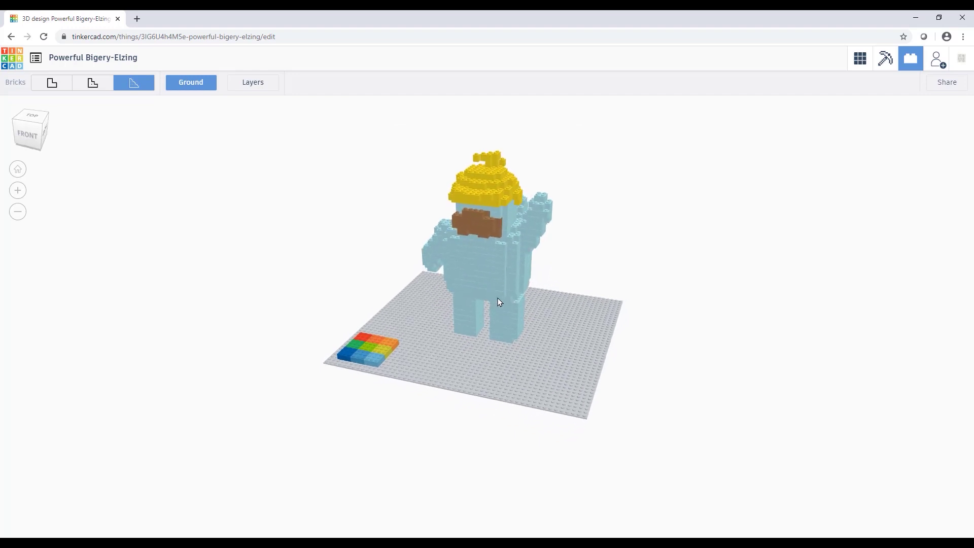
pyautogui.scroll(2, 498, 298)
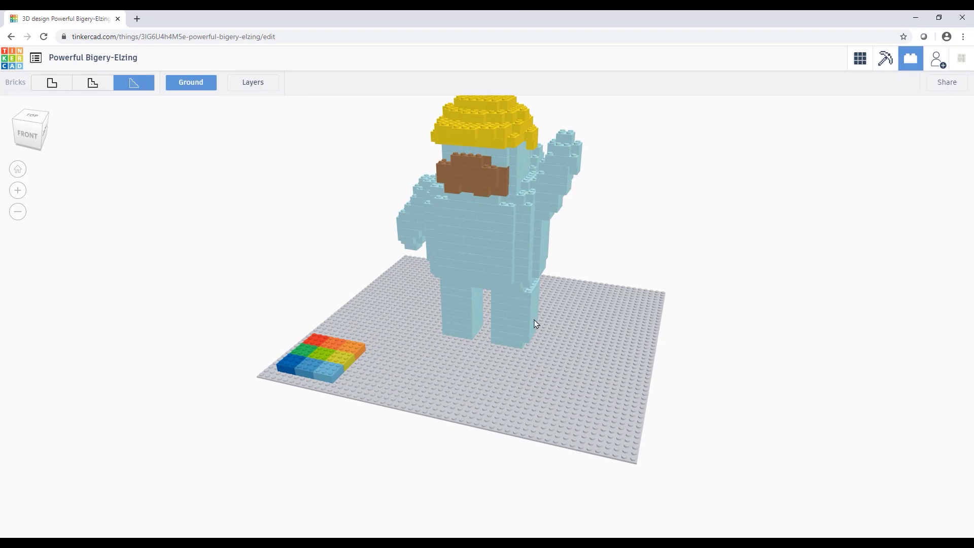
pyautogui.click(258, 85)
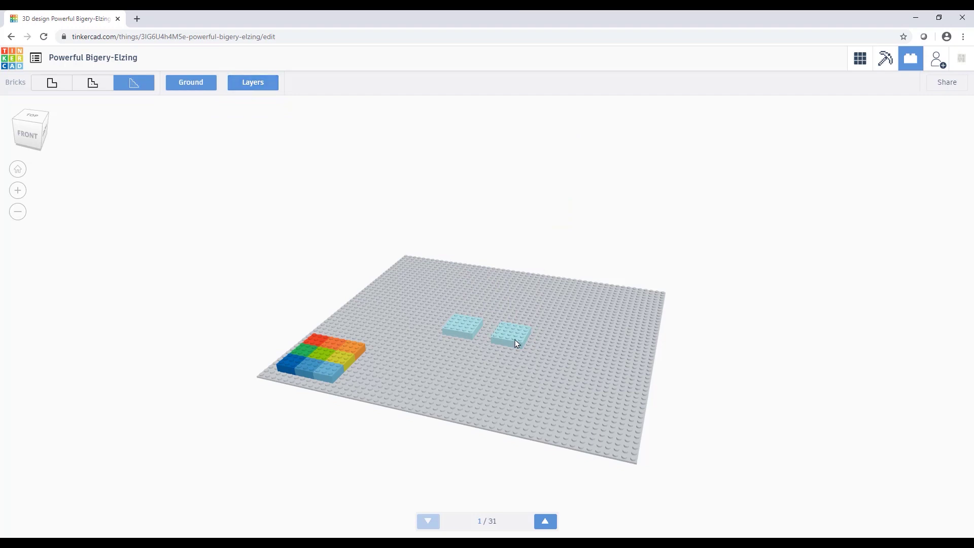
# Step: Step the brick layer view up from layer 1 to layer 8 of 31
pyautogui.click(548, 523)
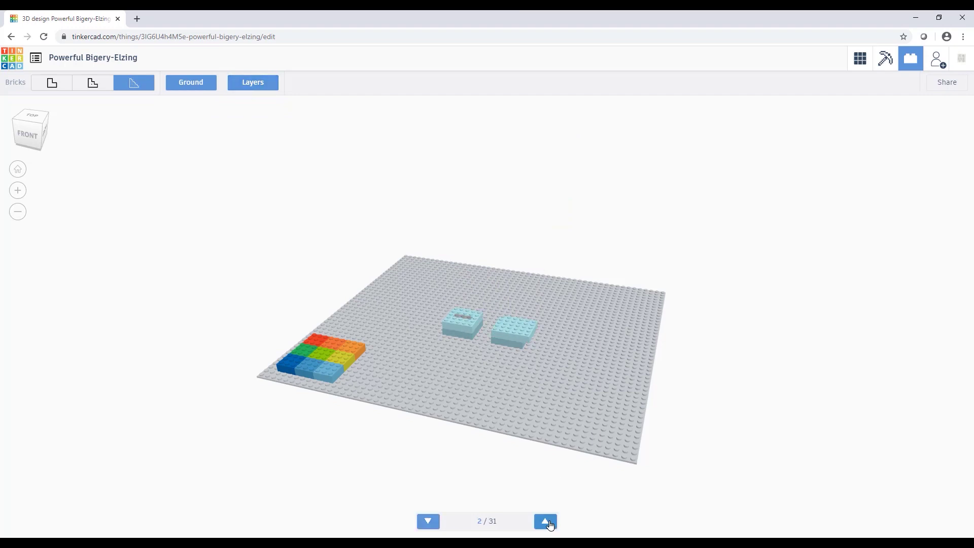
pyautogui.click(548, 523)
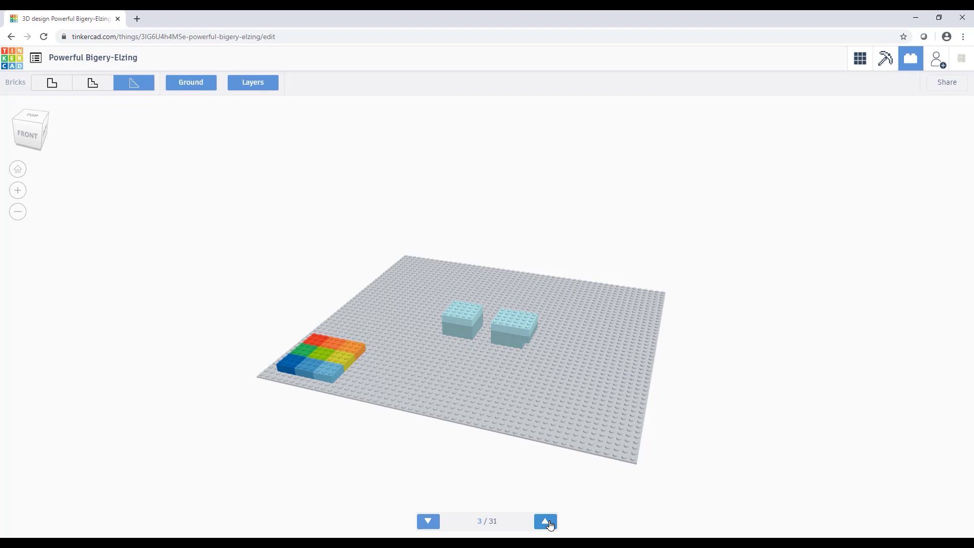
pyautogui.click(548, 524)
pyautogui.click(548, 524)
pyautogui.click(548, 524)
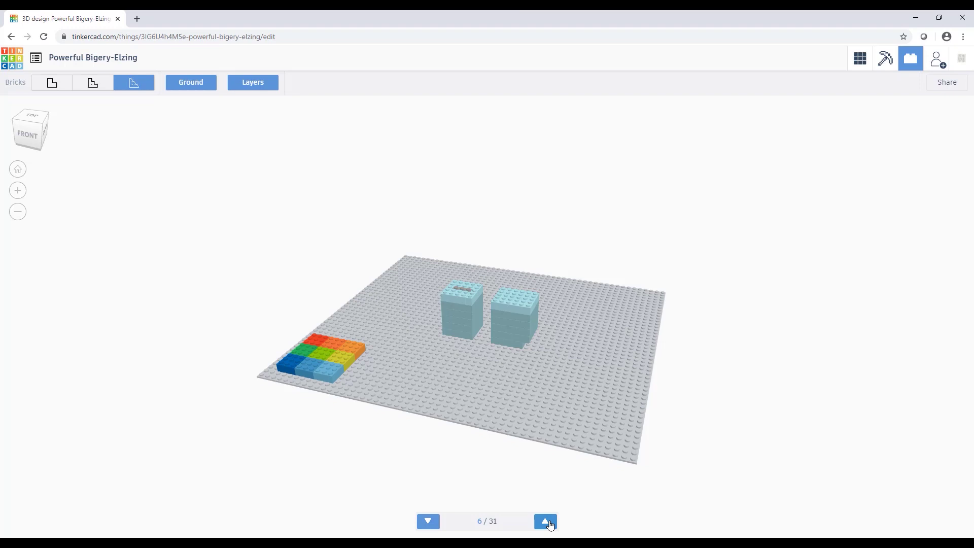
pyautogui.click(548, 523)
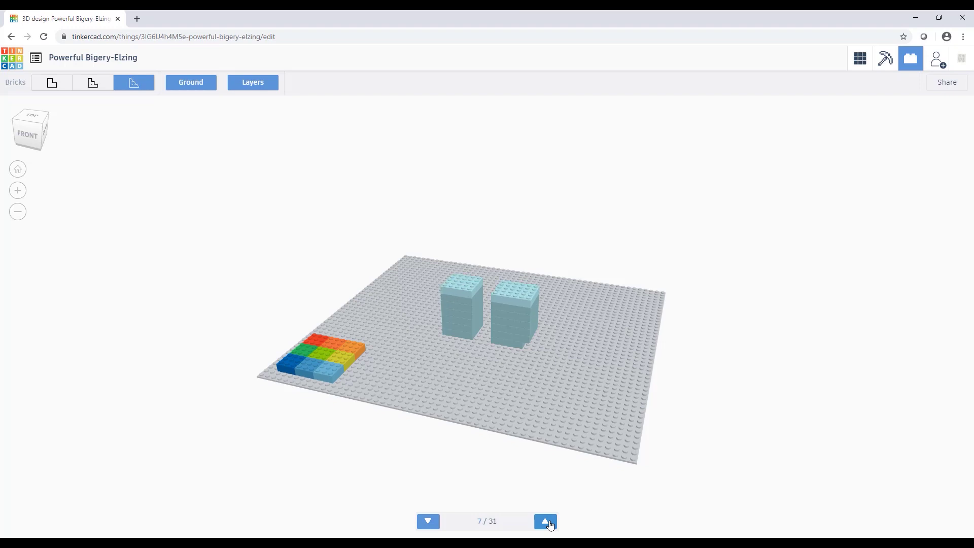
pyautogui.click(549, 524)
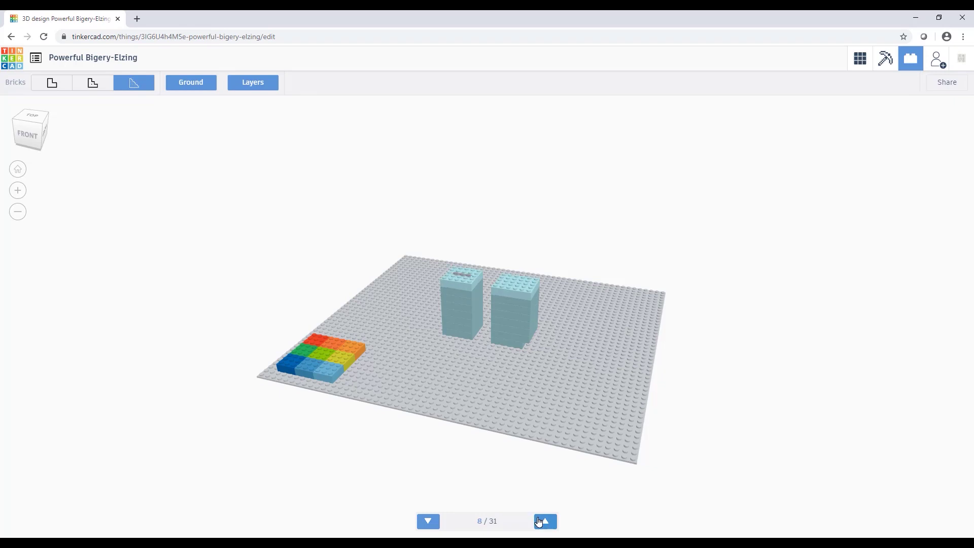